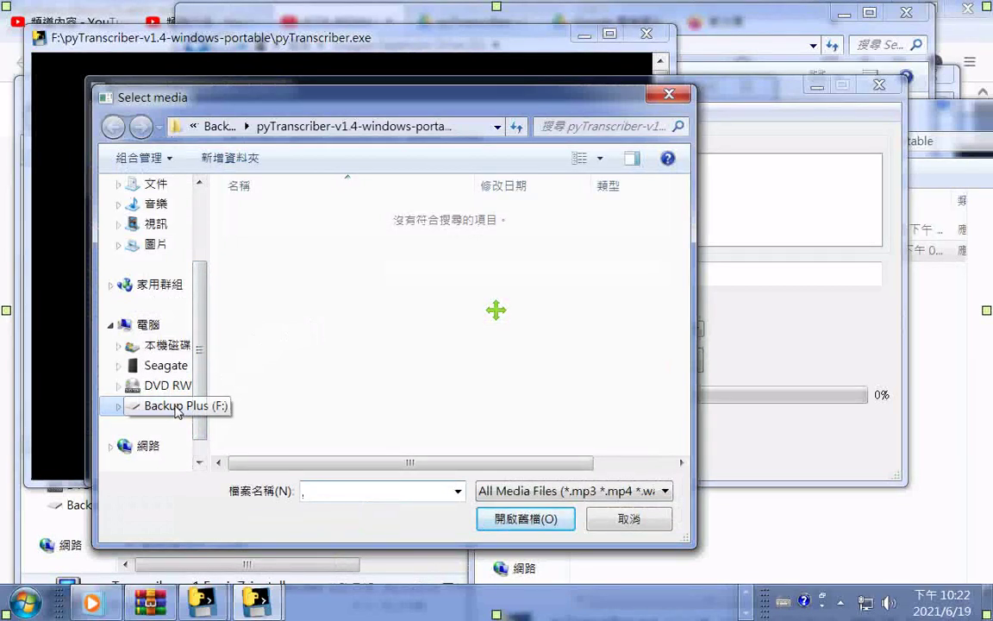
Add 六十六條經典禪語--俠客文章.mp3 from Backup Plus (F:) as the media file and set the output location to F:/.
{"action": "left_click", "coordinate": [176, 406]}
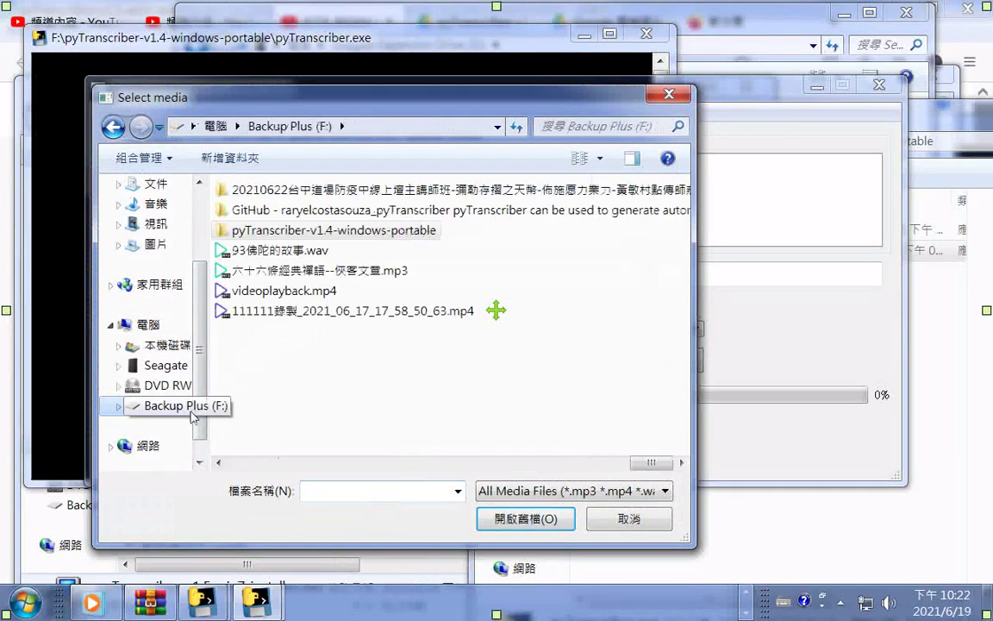
{"action": "double_click", "coordinate": [312, 269]}
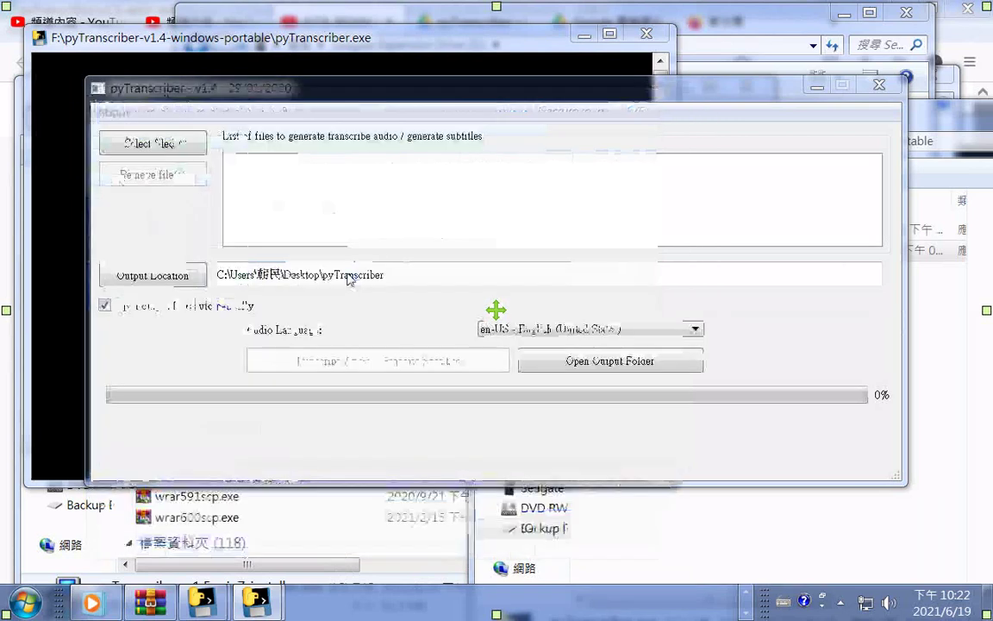
{"action": "left_click", "coordinate": [194, 284]}
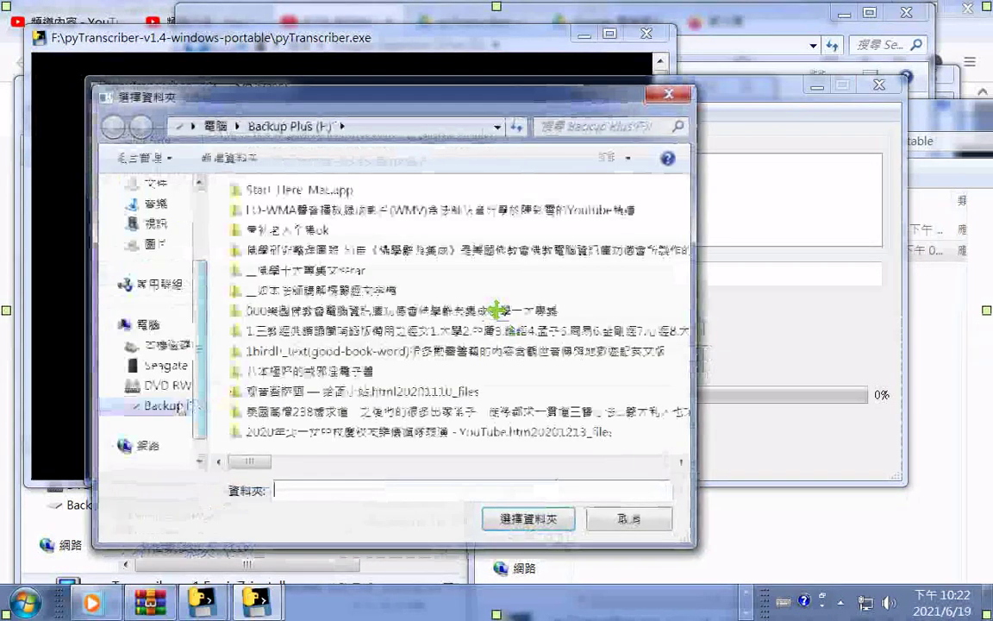
{"action": "left_click", "coordinate": [527, 517]}
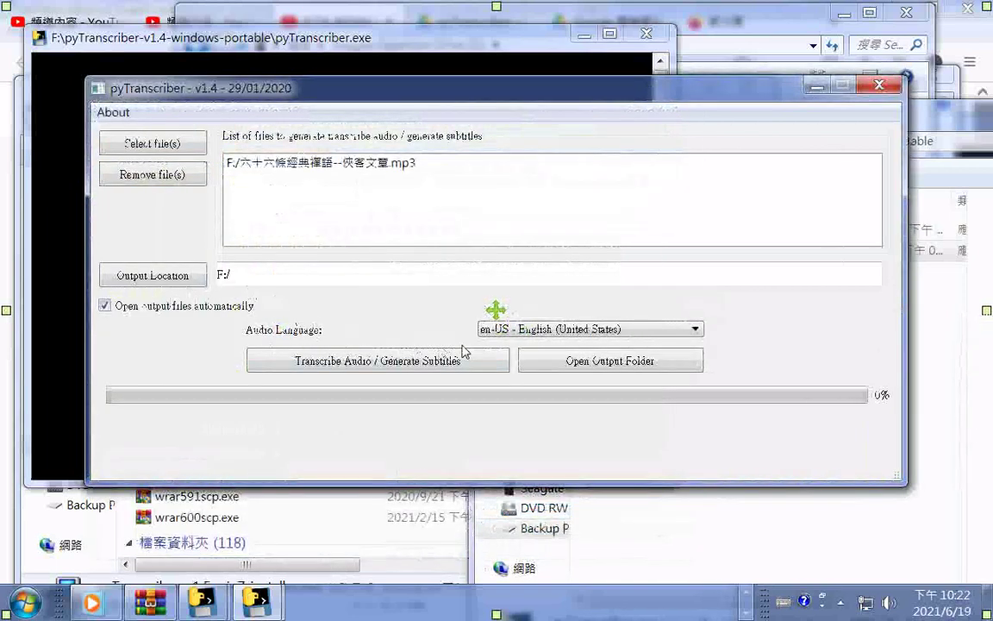
Set the audio language to zh-TW - Chinese (Traditional, Taiwan).
{"action": "left_click", "coordinate": [539, 329]}
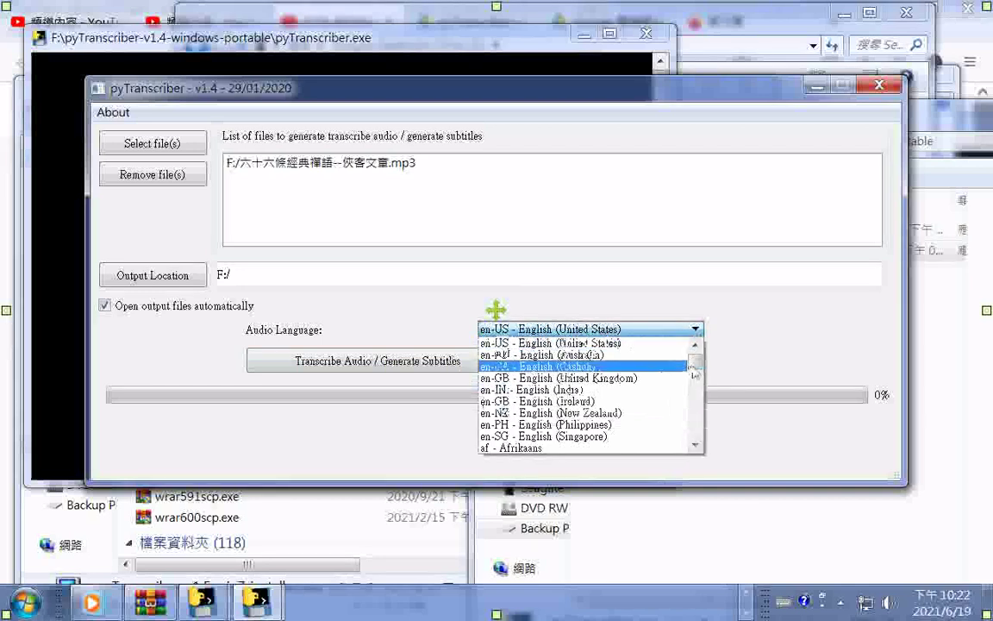
{"action": "left_click_drag", "start_coordinate": [695, 366], "coordinate": [695, 439]}
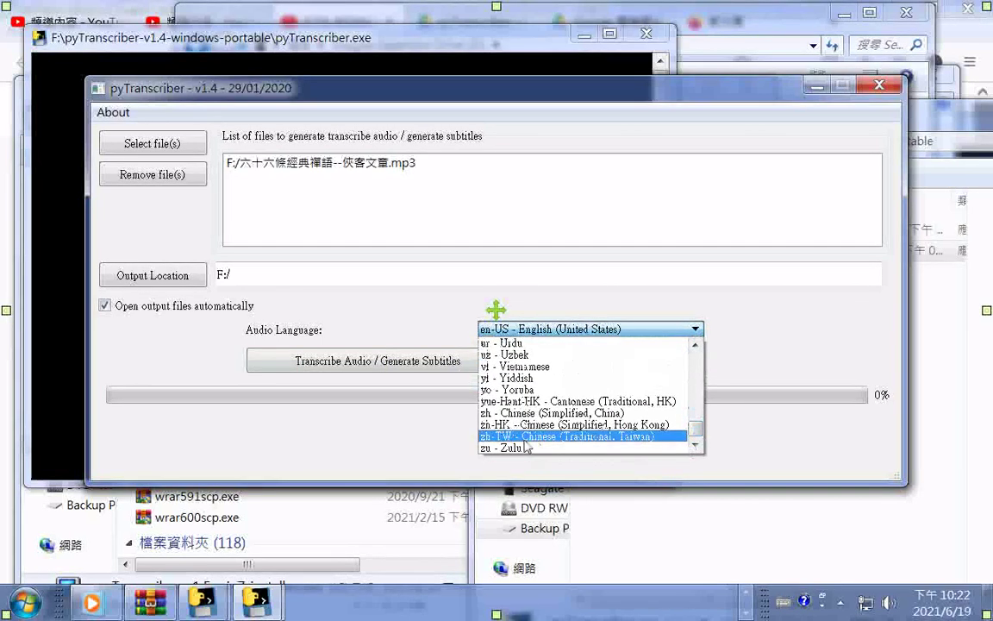
{"action": "left_click", "coordinate": [528, 437]}
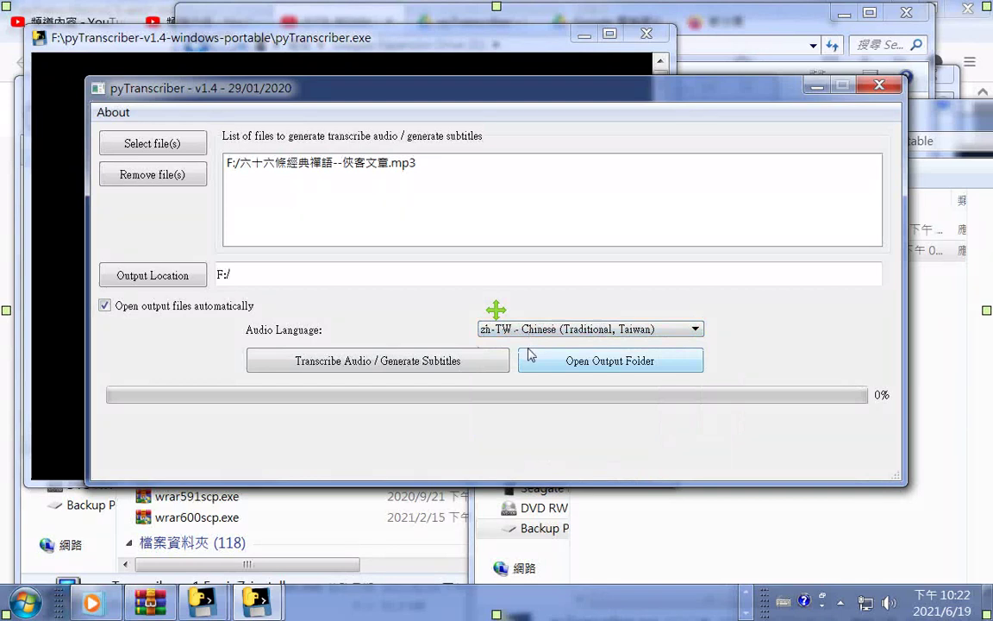
{"action": "left_click", "coordinate": [412, 369]}
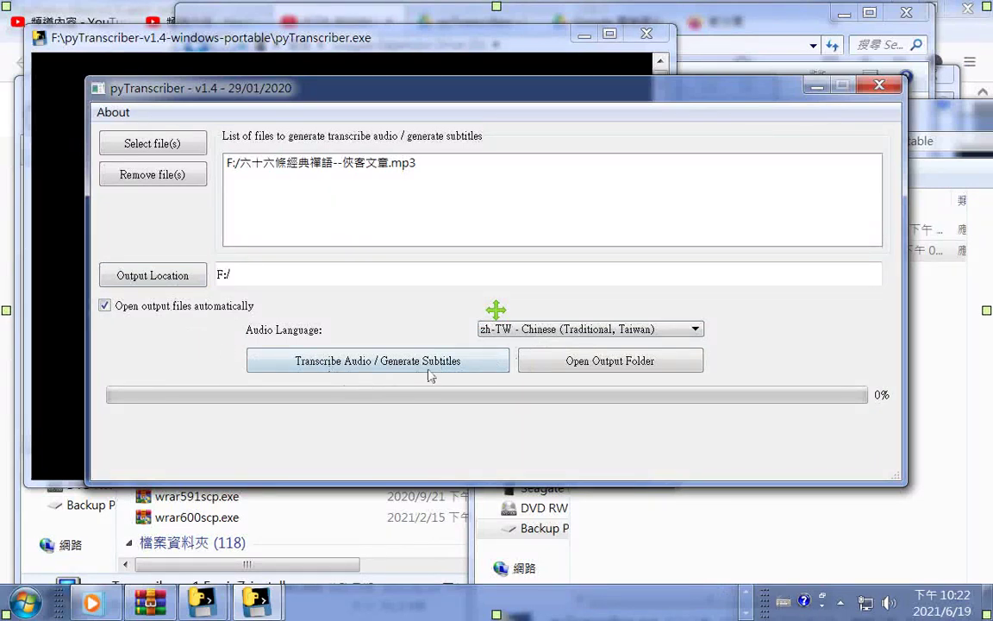
Open the output folder, go to the end of its file list, and snap its window to the right half of the screen.
{"action": "left_click", "coordinate": [608, 362]}
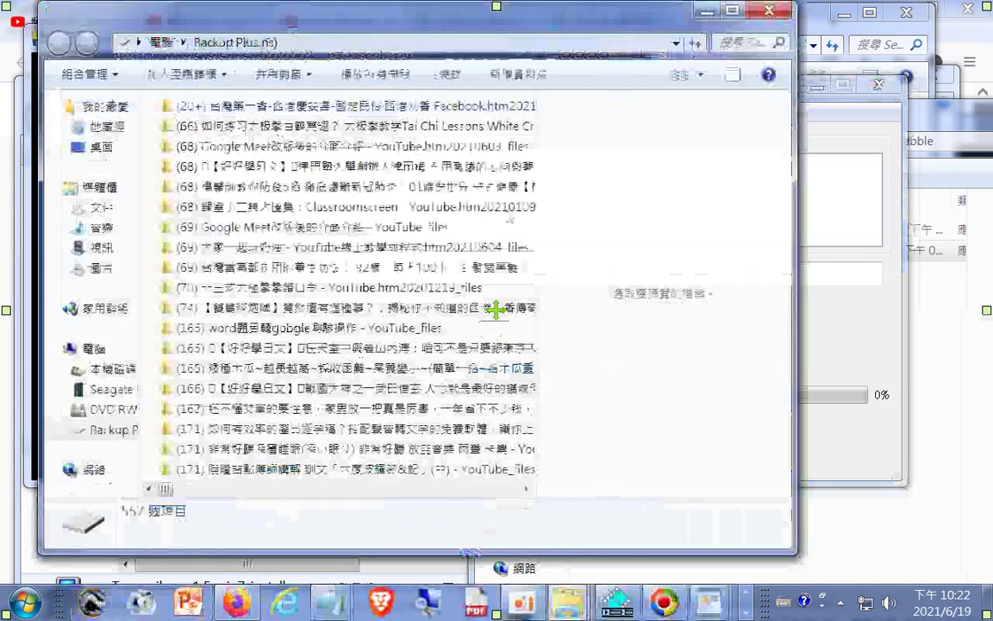
{"action": "left_click_drag", "start_coordinate": [169, 489], "coordinate": [510, 489]}
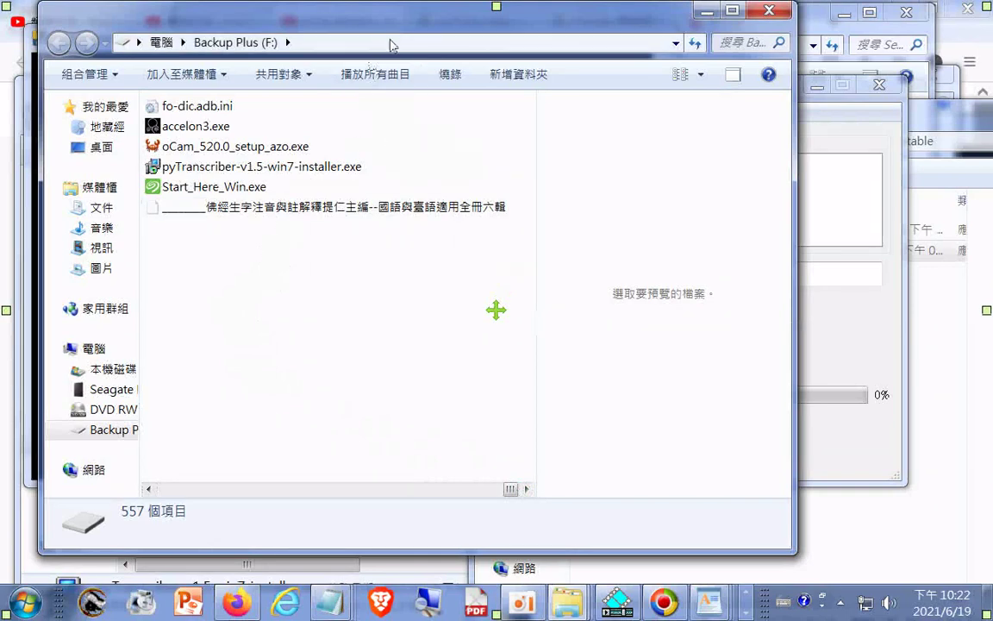
{"action": "left_click_drag", "start_coordinate": [383, 31], "coordinate": [932, 137]}
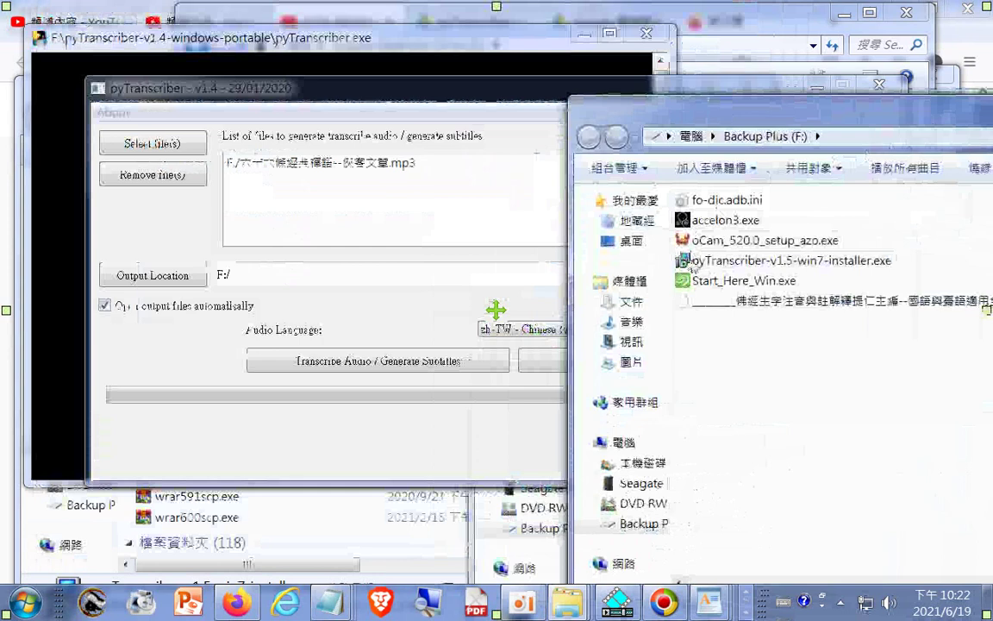
{"action": "key", "text": "super+Right"}
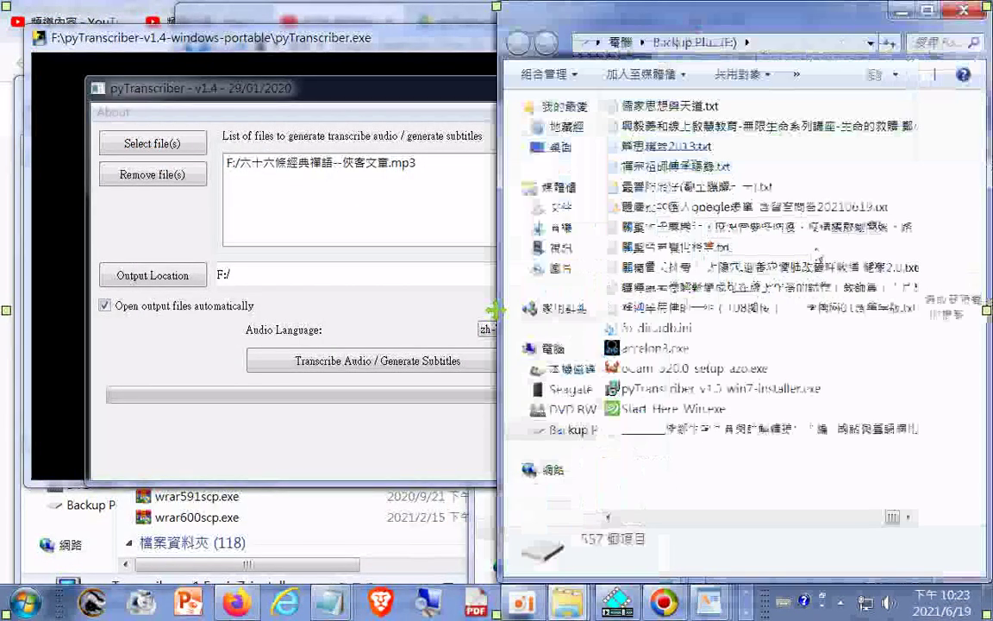
Move the pyTranscriber window to the screen's left edge and shift the Backup Plus (F:) window down and away from it.
{"action": "left_click", "coordinate": [255, 445]}
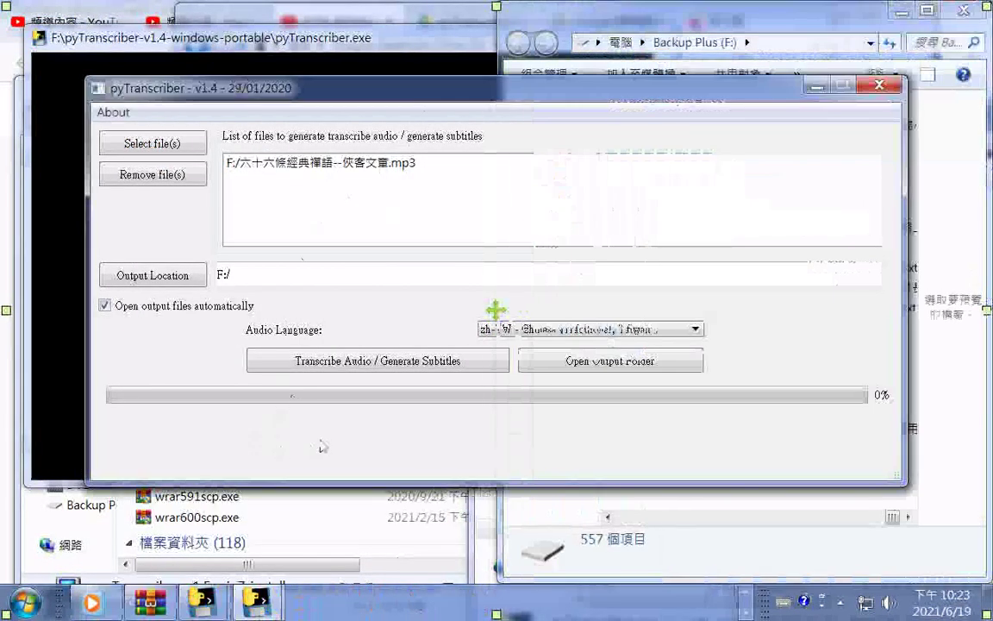
{"action": "key", "text": "super+Left"}
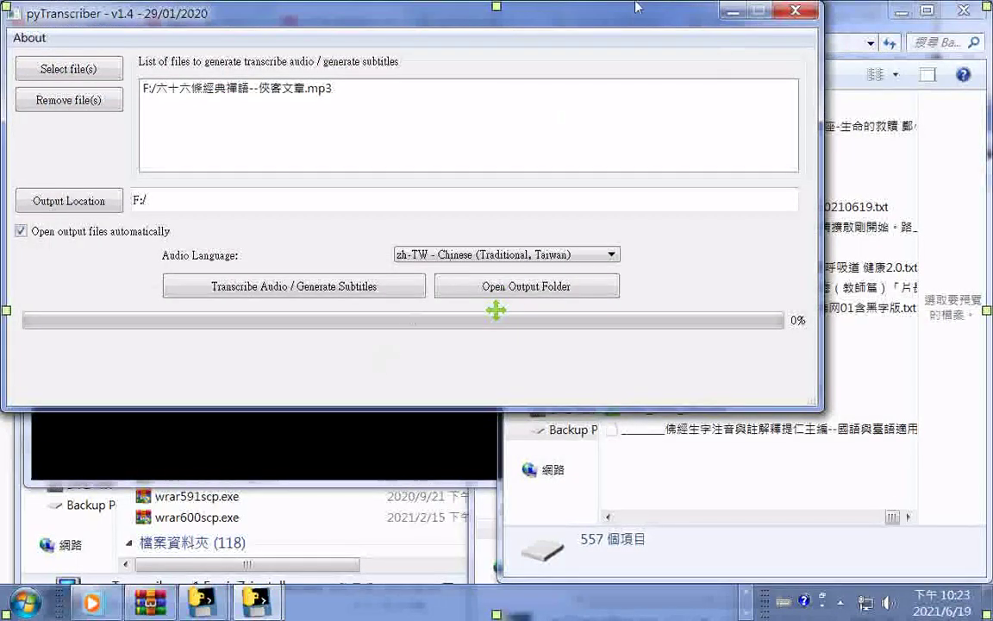
{"action": "key", "text": "super+Right"}
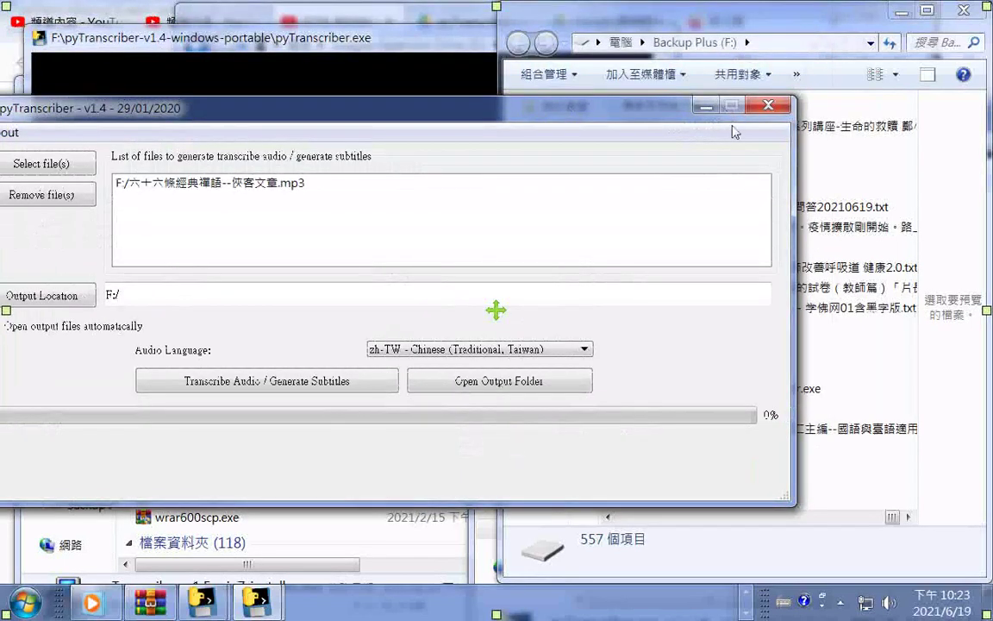
{"action": "key", "text": "super+Left"}
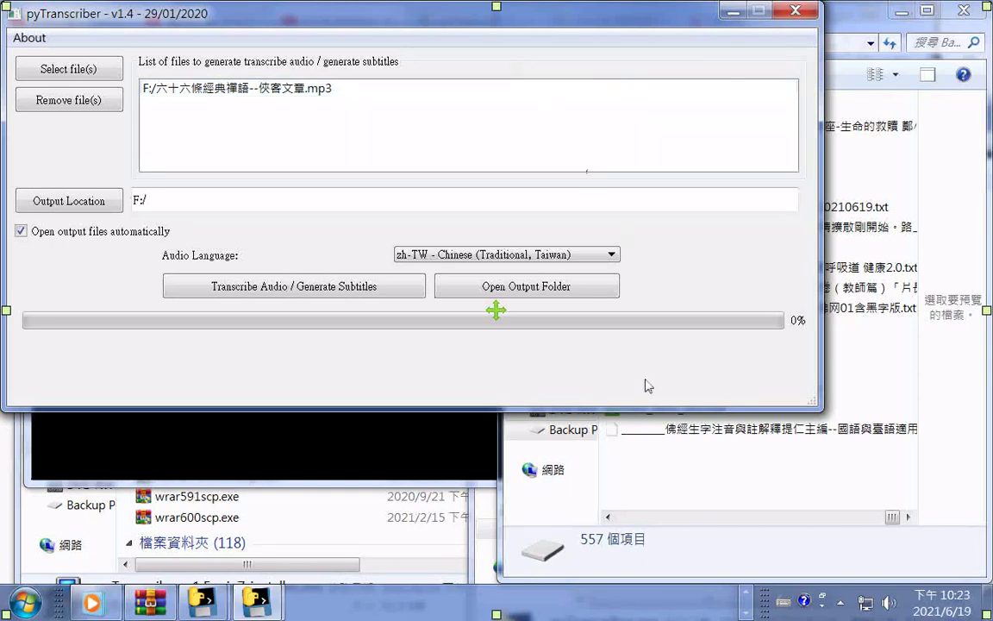
{"action": "left_click", "coordinate": [761, 552]}
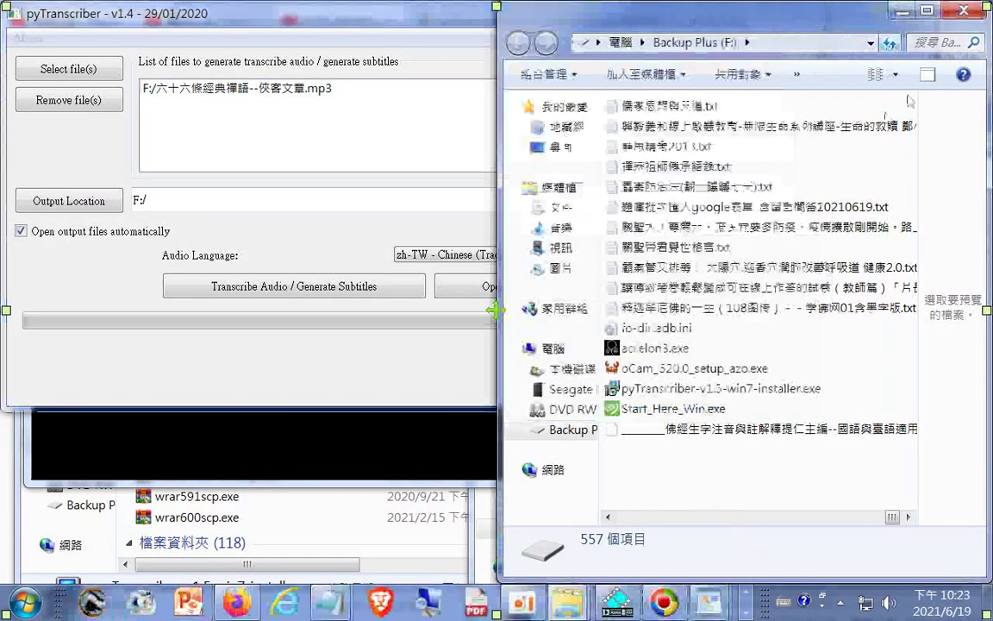
{"action": "left_click_drag", "start_coordinate": [848, 10], "coordinate": [911, 103]}
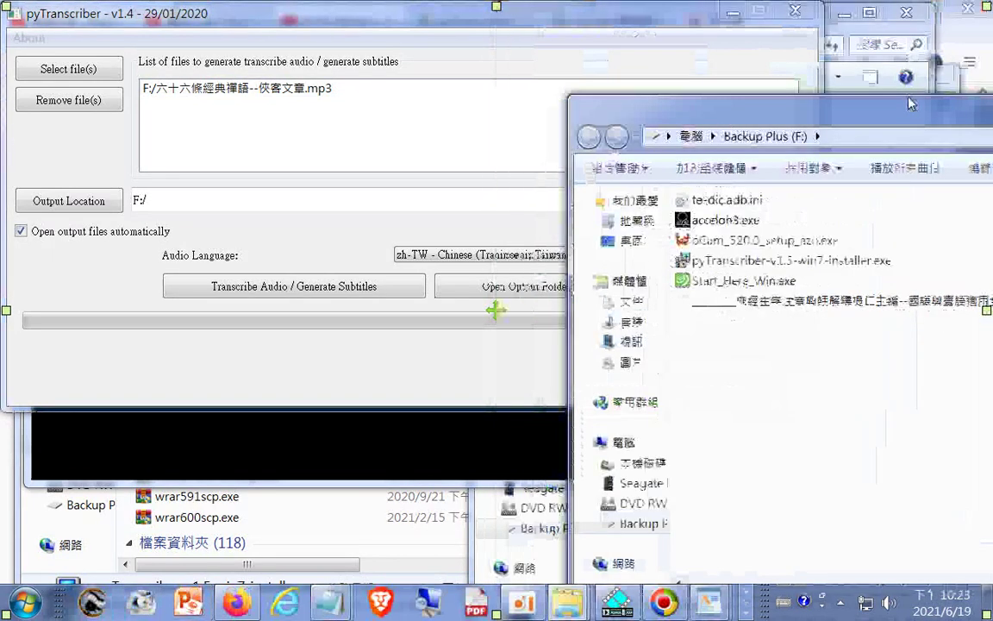
Start transcribing the audio into subtitles and move the Backup Plus (F:) window lower on the screen.
{"action": "left_click", "coordinate": [404, 20]}
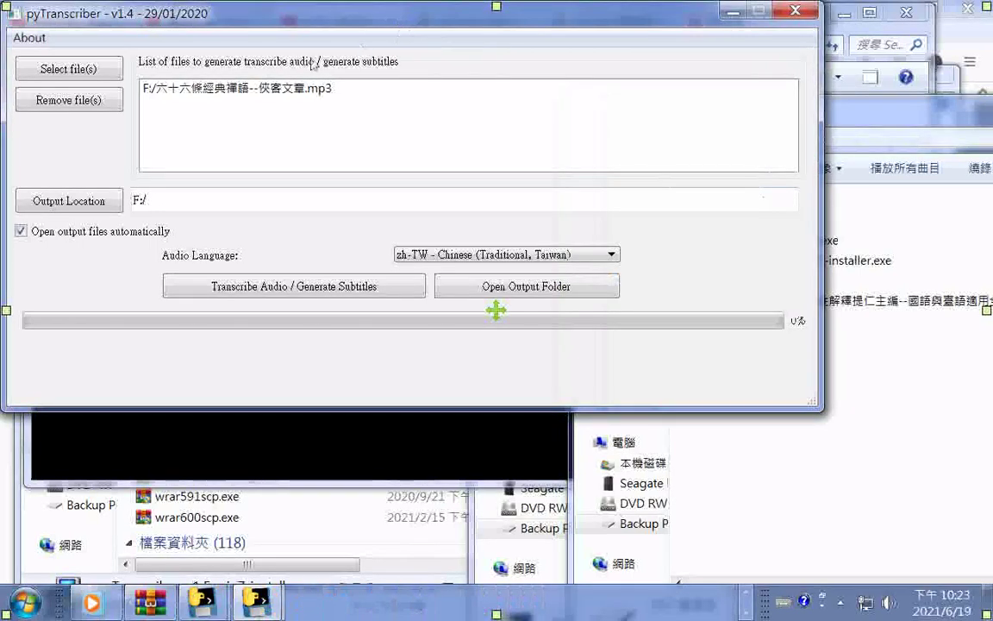
{"action": "left_click", "coordinate": [294, 288]}
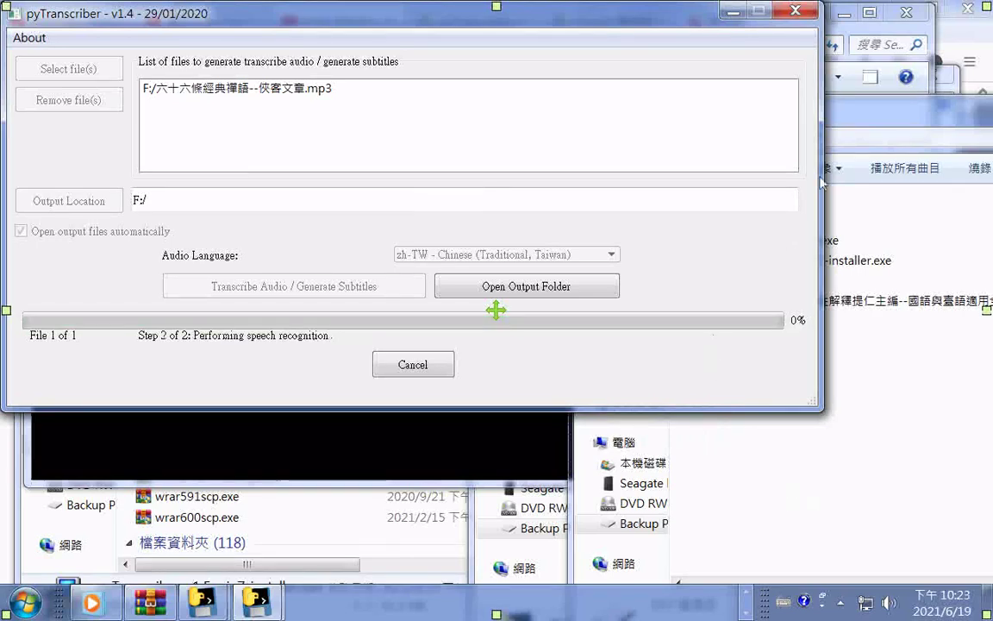
{"action": "left_click_drag", "start_coordinate": [863, 119], "coordinate": [836, 363]}
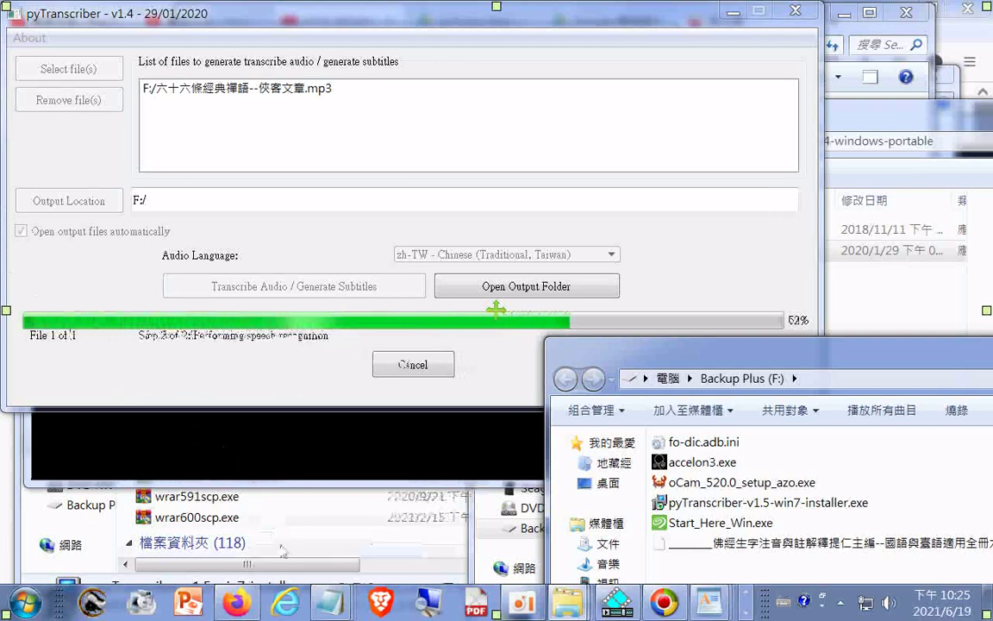
Open the Notepad note about efficiently producing transcripts and read it through, highlighting the method passage and the tinyurl download link.
{"action": "right_click", "coordinate": [324, 614]}
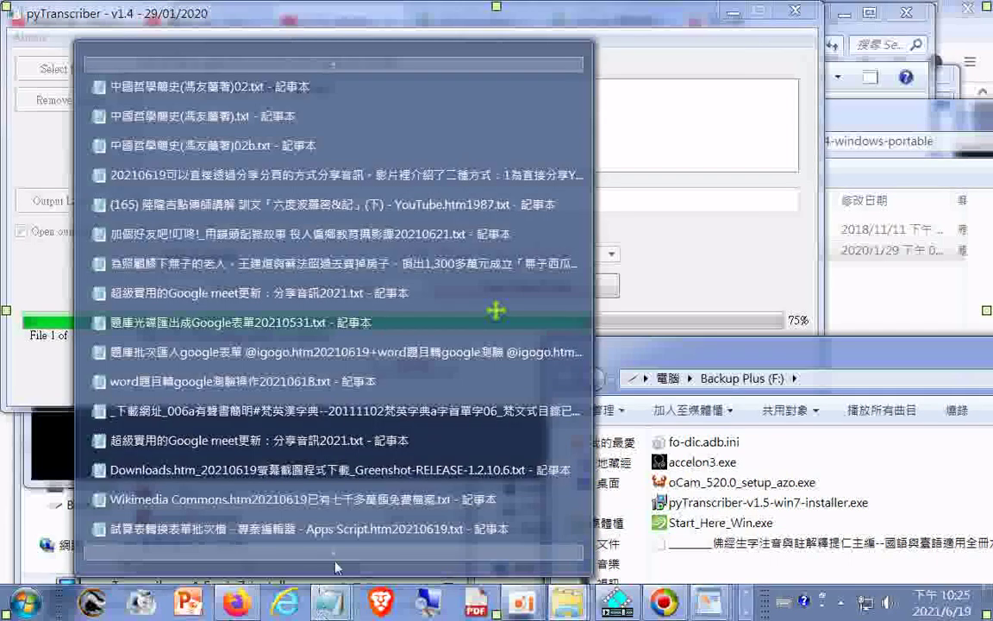
{"action": "scroll", "coordinate": [336, 559], "scroll_direction": "down", "scroll_amount": 8}
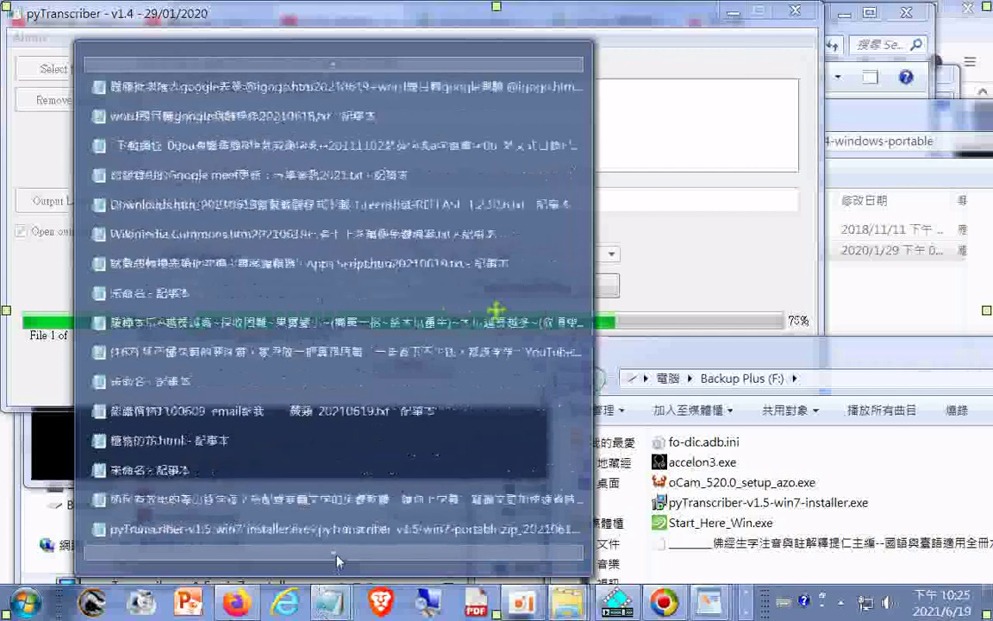
{"action": "left_click", "coordinate": [274, 508]}
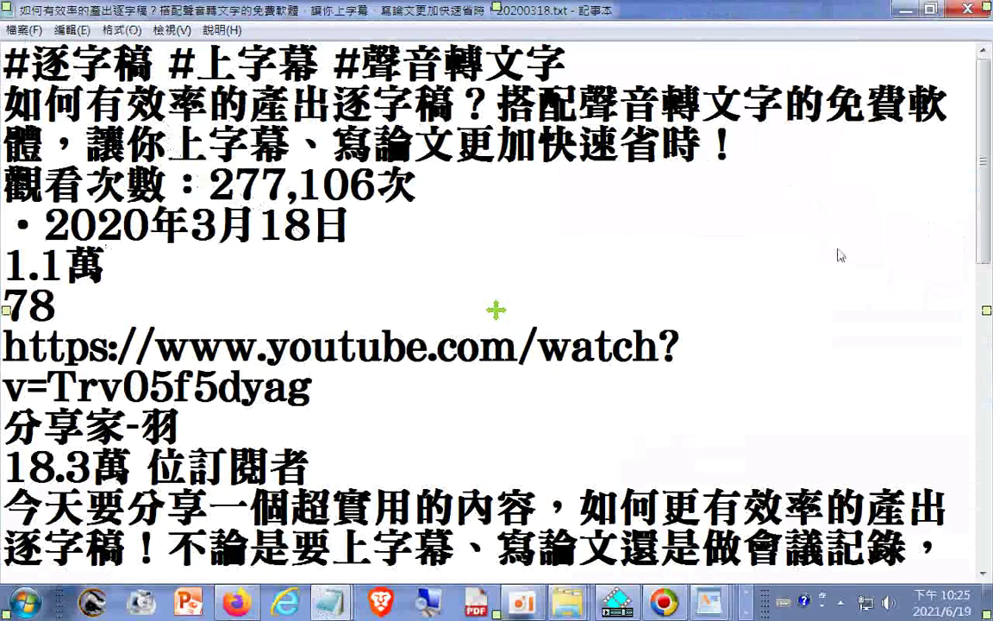
{"action": "scroll", "coordinate": [841, 256], "scroll_direction": "down", "scroll_amount": 2}
{"action": "left_click_drag", "start_coordinate": [743, 345], "coordinate": [587, 440]}
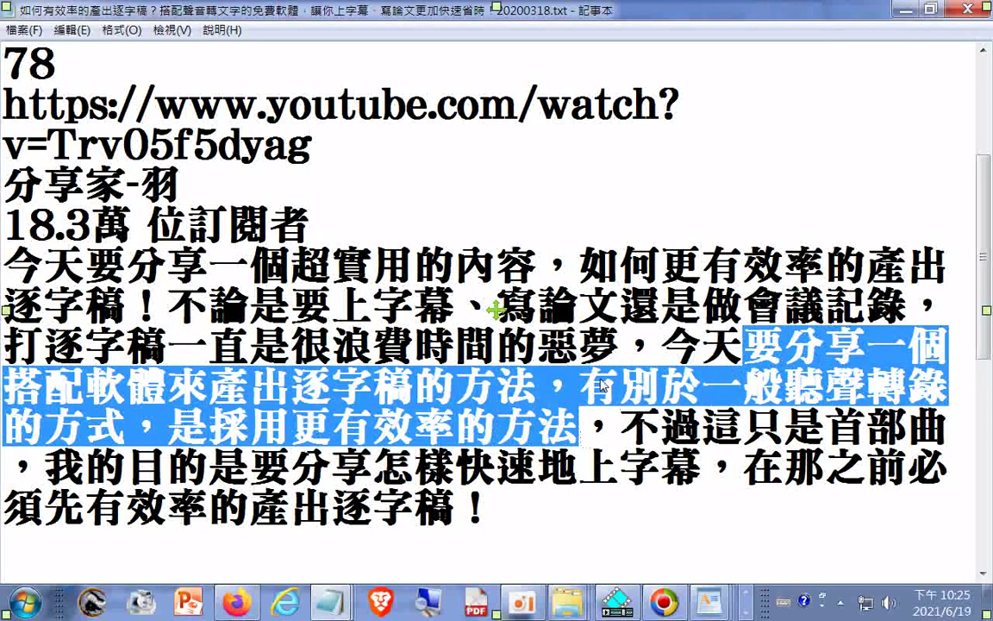
{"action": "scroll", "coordinate": [602, 386], "scroll_direction": "down", "scroll_amount": 5}
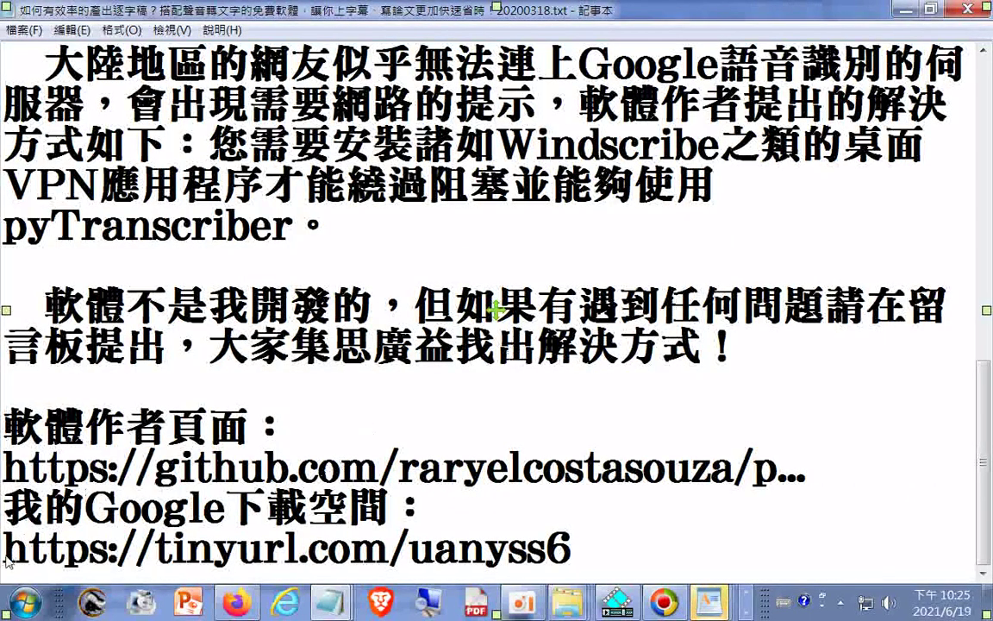
{"action": "left_click_drag", "start_coordinate": [7, 552], "coordinate": [571, 551]}
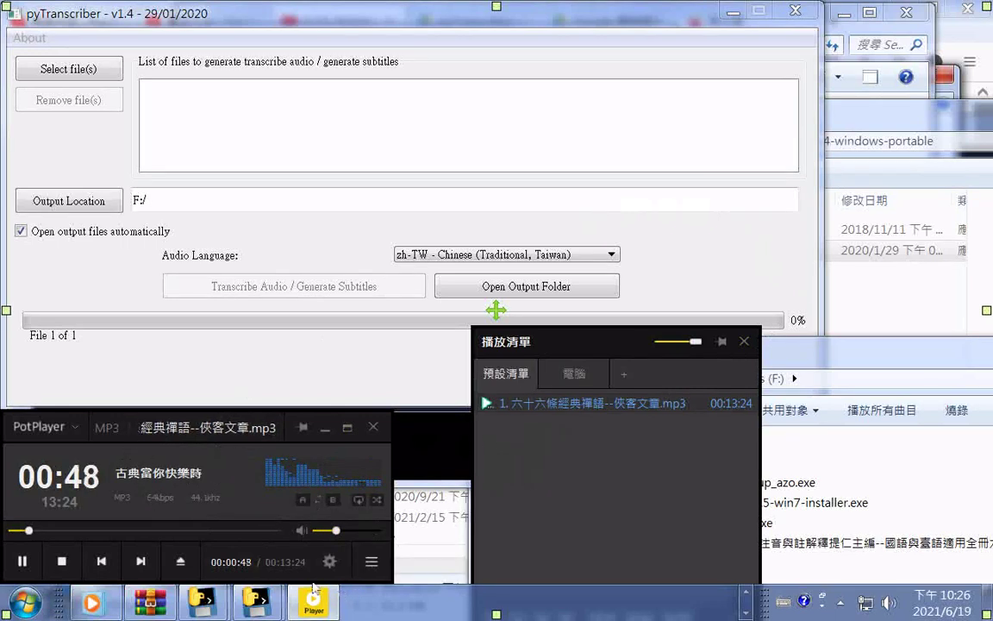
{"action": "mouse_move", "coordinate": [257, 604]}
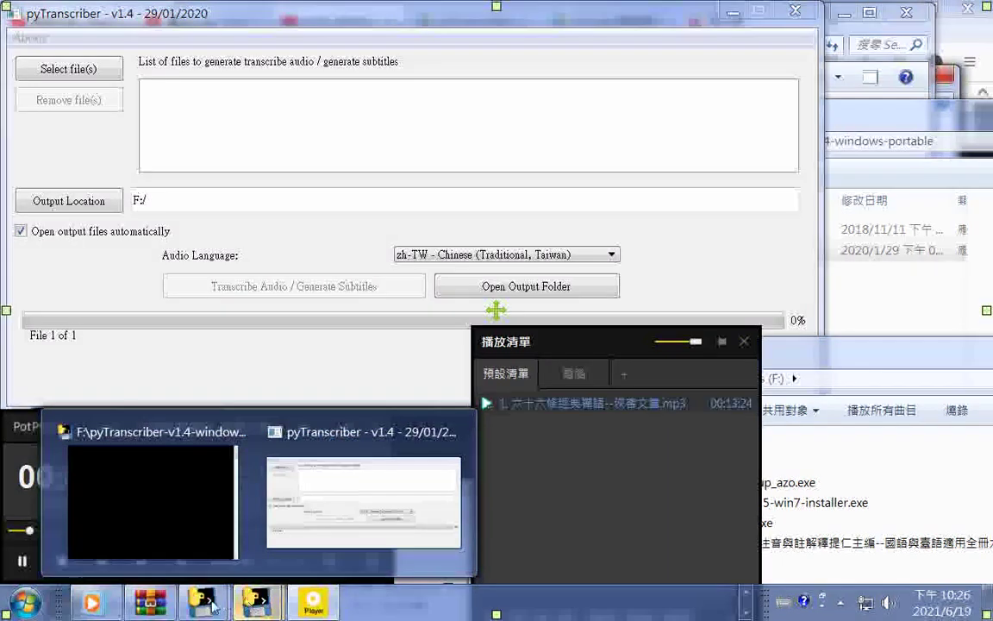
{"action": "mouse_move", "coordinate": [200, 604]}
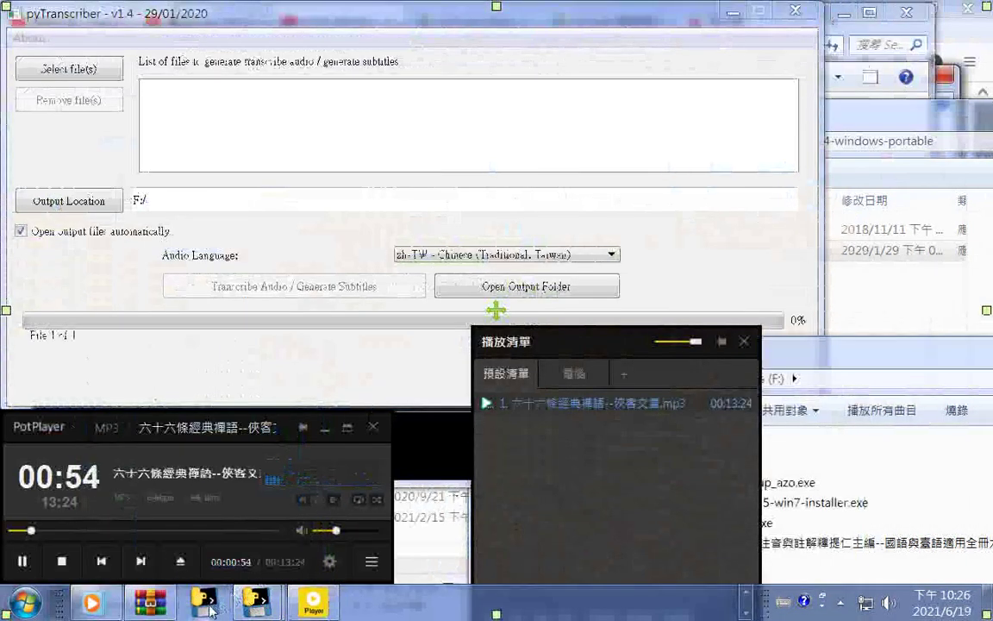
{"action": "left_click", "coordinate": [203, 491]}
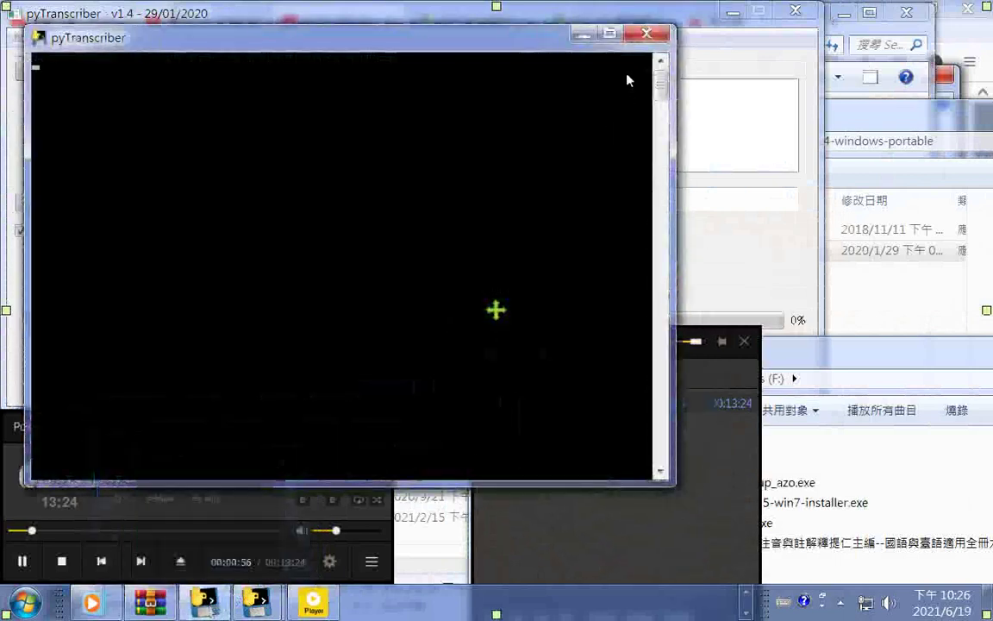
{"action": "left_click", "coordinate": [580, 33]}
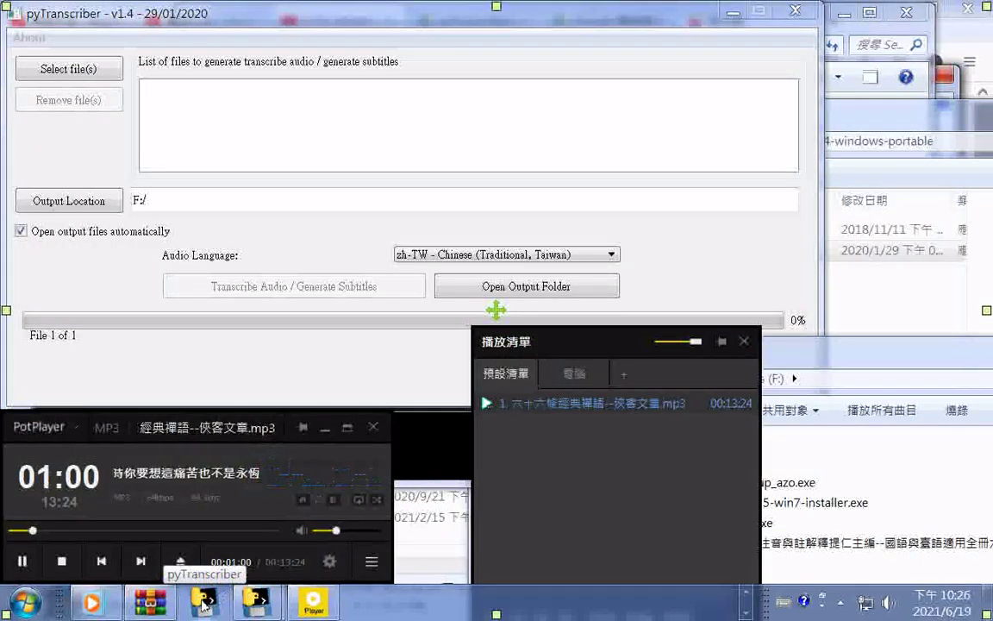
Close all windows of the running pyTranscriber.exe.
{"action": "right_click", "coordinate": [203, 604]}
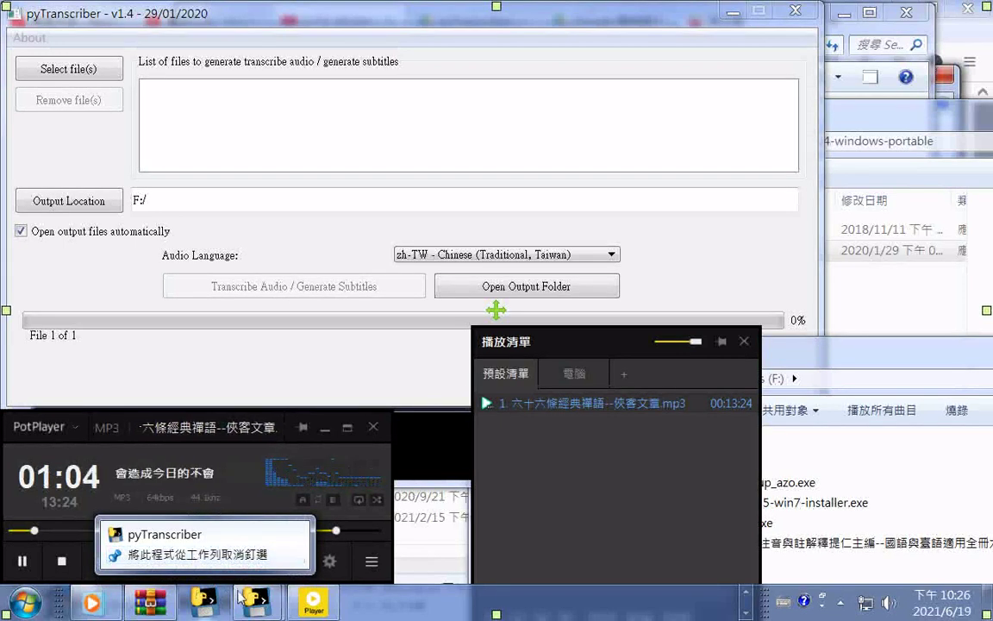
{"action": "right_click", "coordinate": [255, 604]}
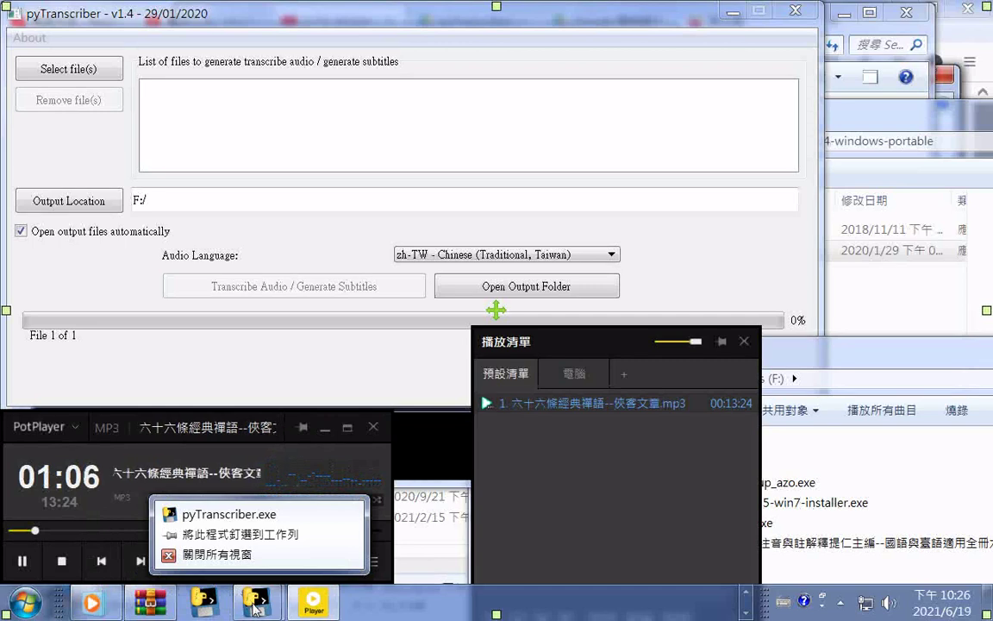
{"action": "left_click", "coordinate": [240, 556]}
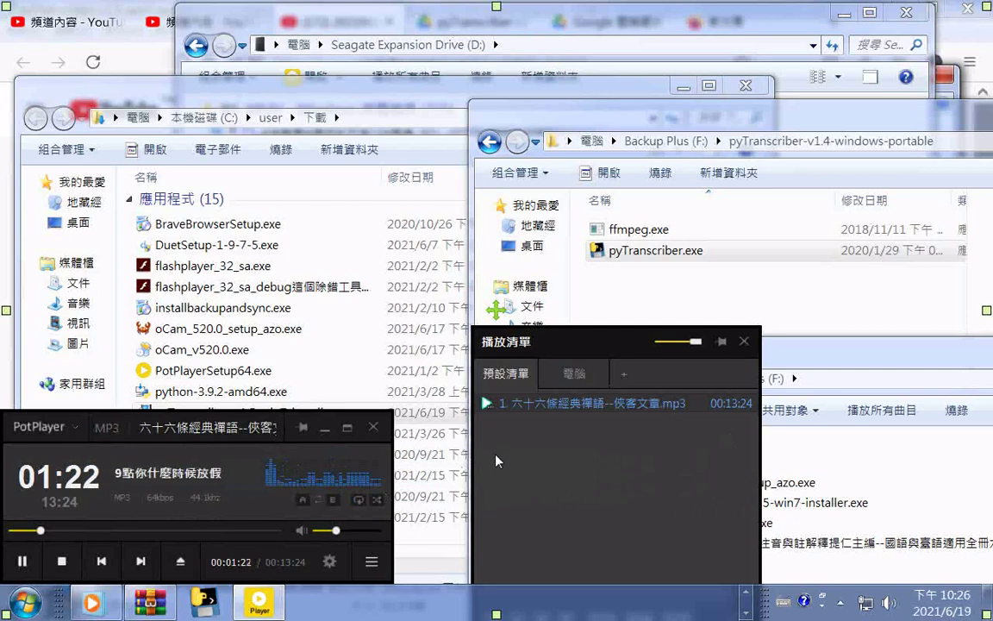
Bring the pyTranscriber-v1.4-windows-portable folder window forward and move it down to uncover the YouTube page.
{"action": "left_click", "coordinate": [809, 298]}
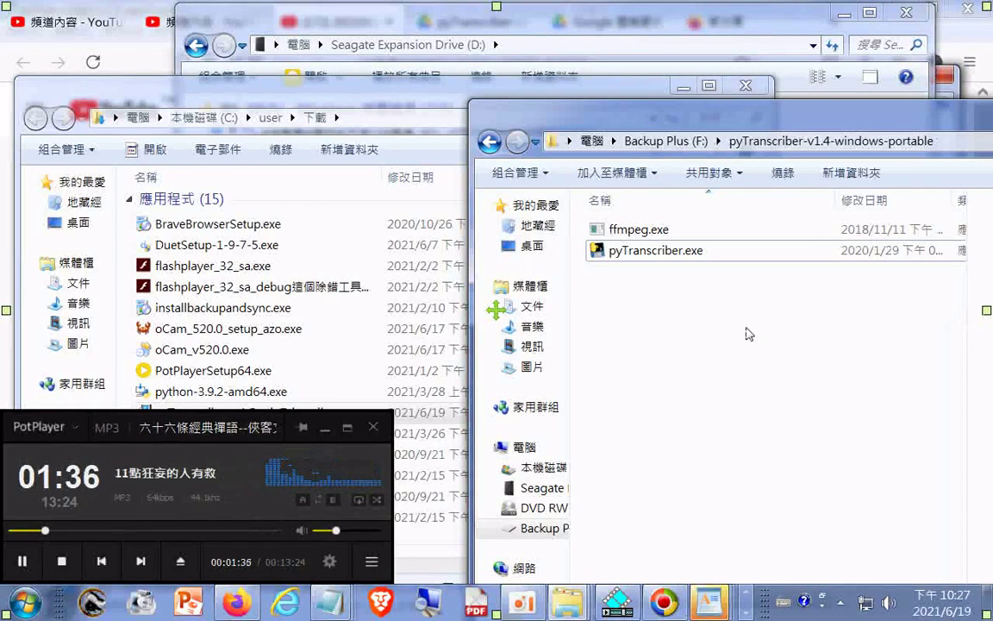
{"action": "left_click", "coordinate": [746, 614]}
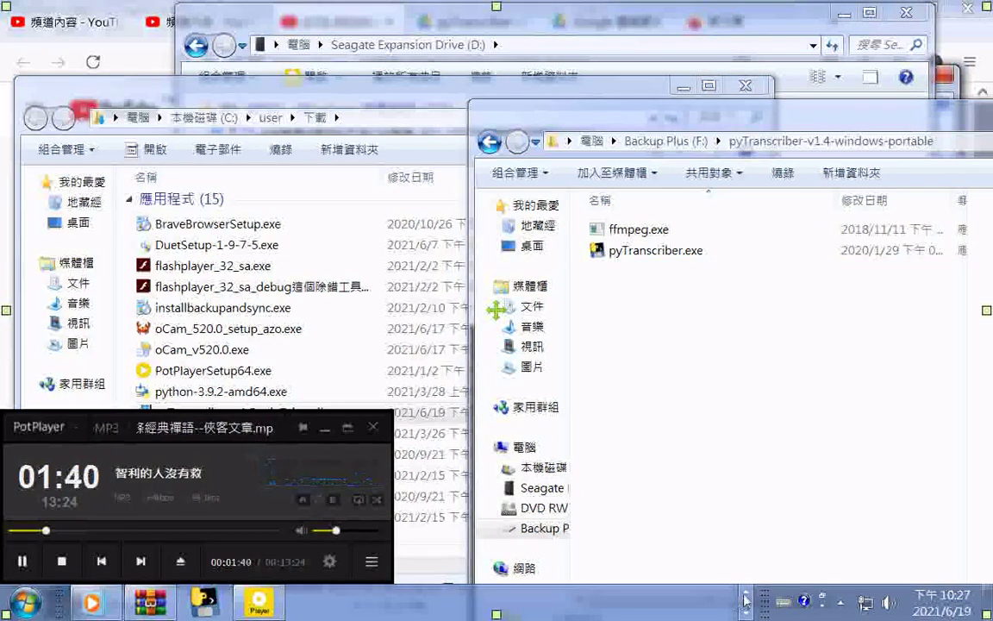
{"action": "left_click", "coordinate": [747, 597]}
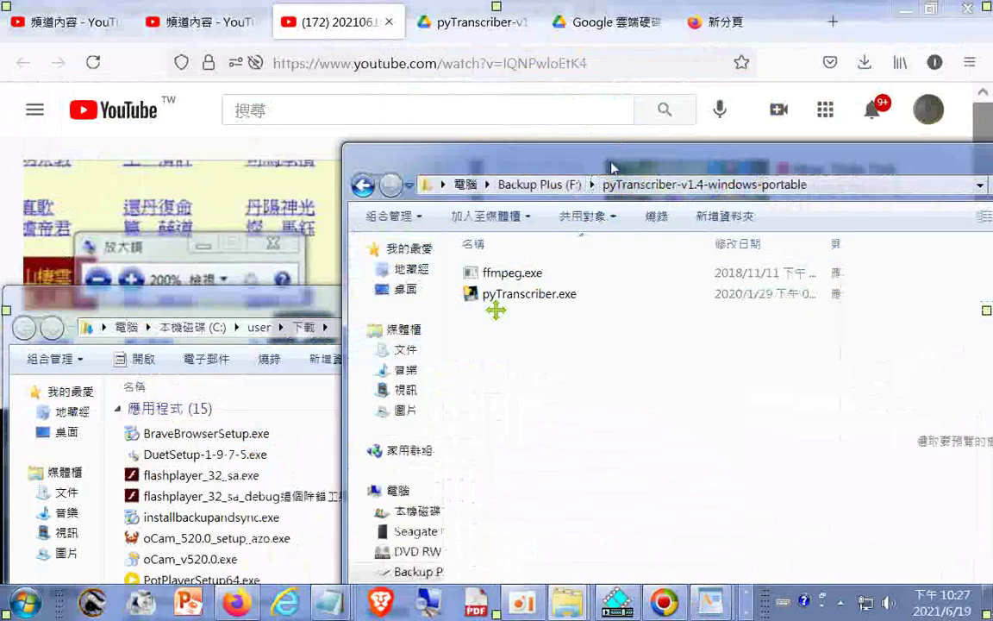
{"action": "left_click_drag", "start_coordinate": [612, 166], "coordinate": [655, 427]}
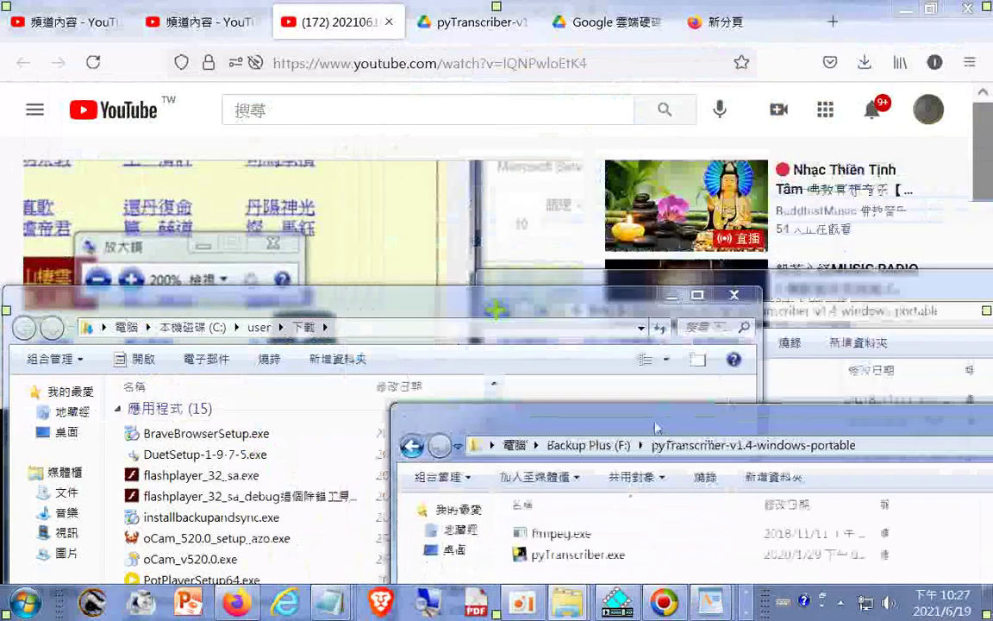